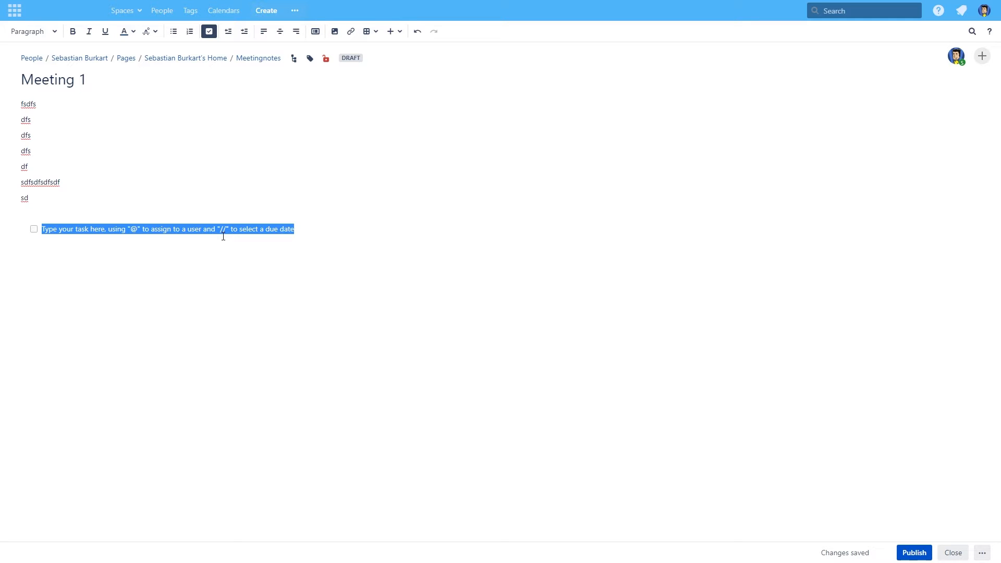
- Fill in the first task, assigned to the suggested user: "will start working on the prototype till" with due date 22 Dec 2022
{"action": "type", "text": "@"}
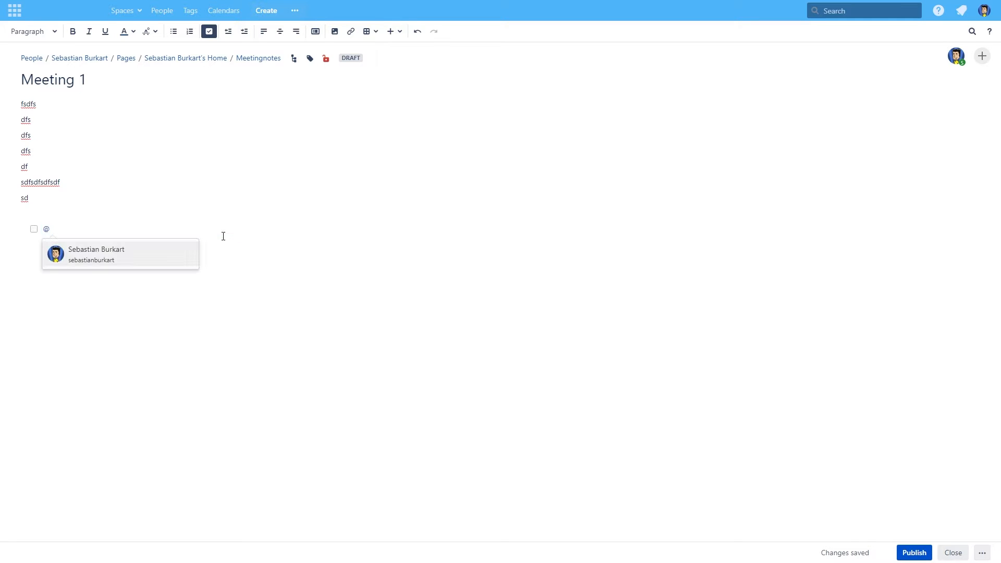
{"action": "key", "text": "Return"}
{"action": "type", "text": "will start wor"}
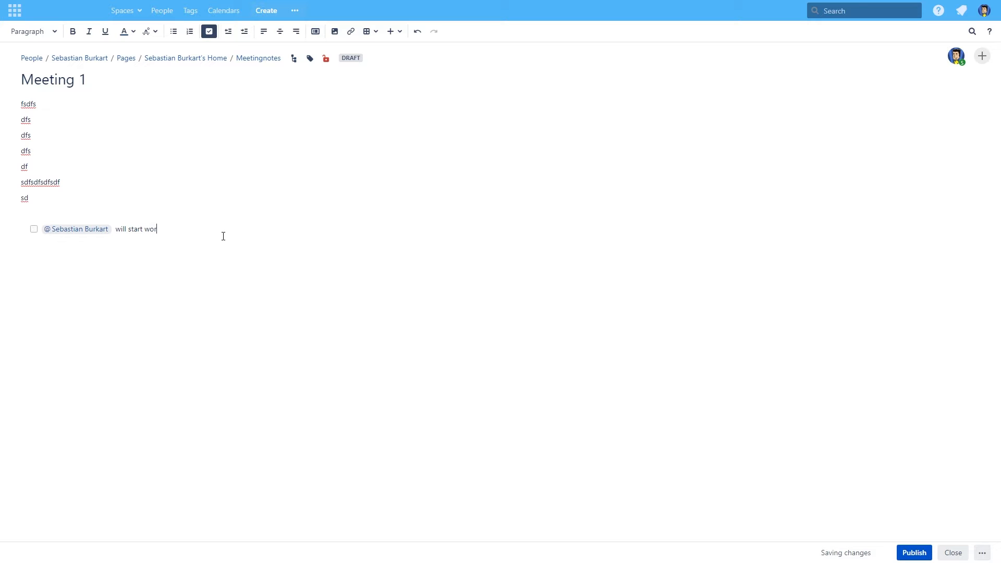
{"action": "type", "text": "king on the prototype till //"}
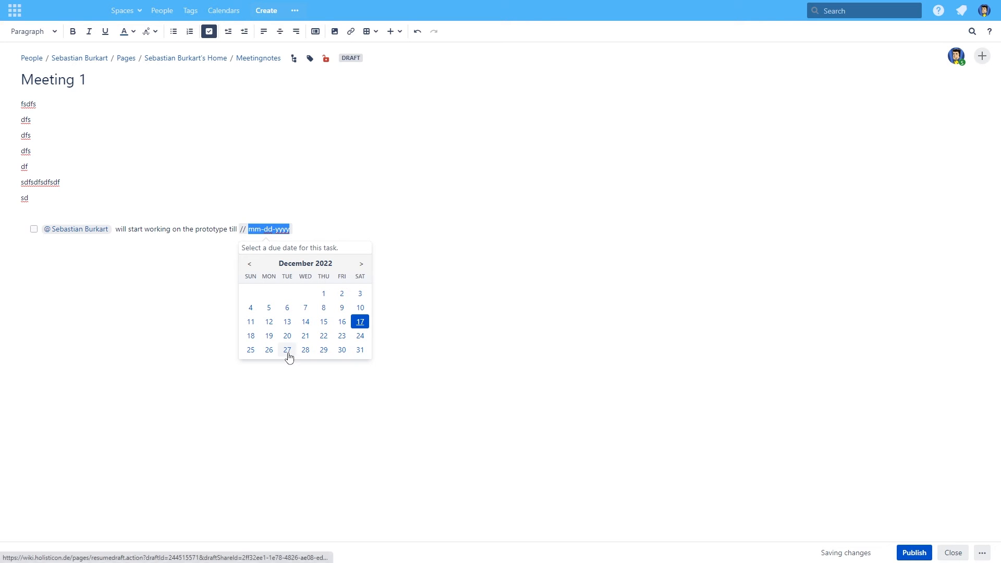
{"action": "left_click", "coordinate": [324, 337]}
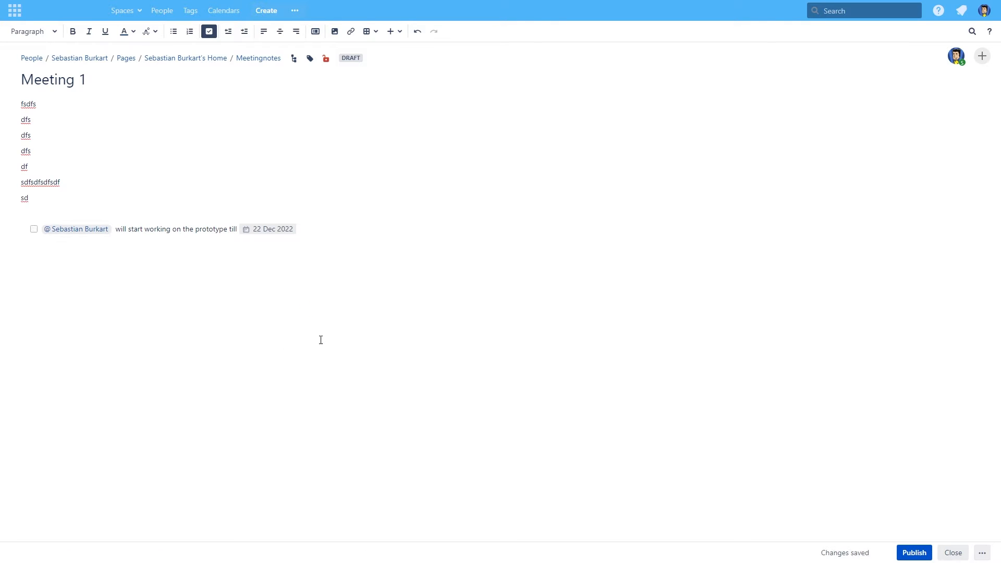
- Add a second task assigned to the same user: "will communicate all changes till" with due date 29 Dec 2022
{"action": "key", "text": "Return"}
{"action": "type", "text": "@"}
{"action": "key", "text": "Return"}
{"action": "type", "text": "will commun"}
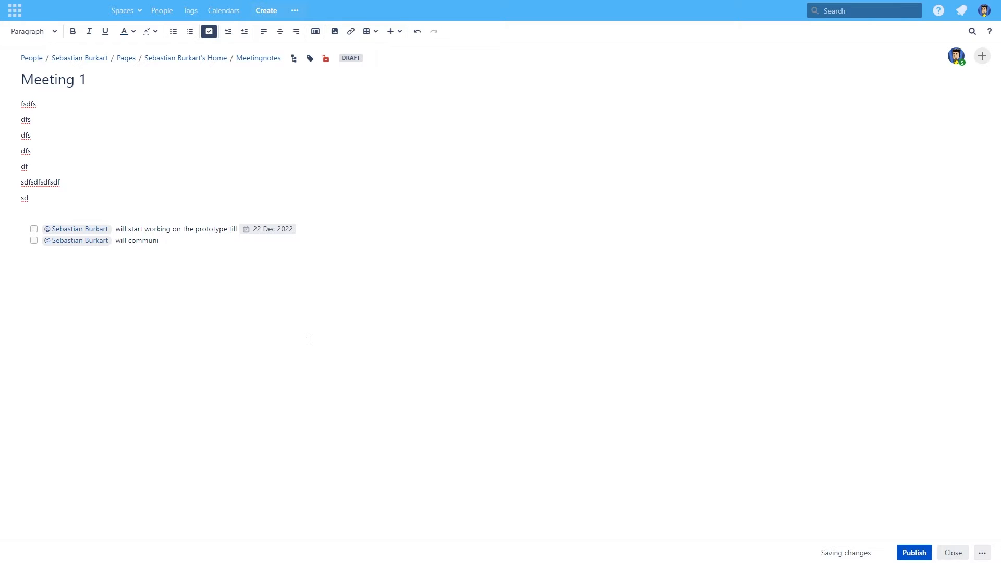
{"action": "type", "text": "icate all changes till //"}
{"action": "left_click", "coordinate": [309, 364]}
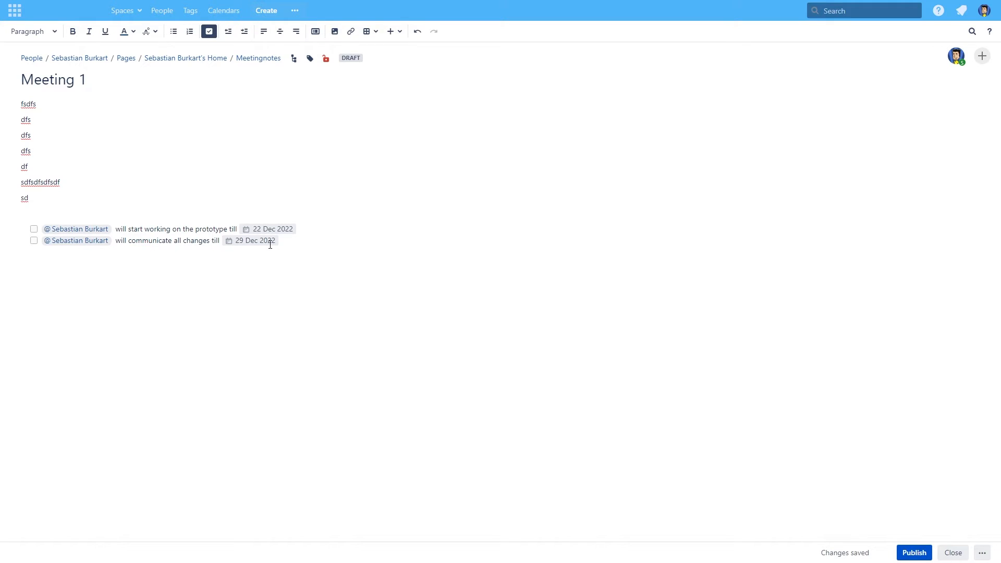
- Insert "regarding the prototype" before "till" in the second task and publish the Meeting 1 page
{"action": "left_click_drag", "start_coordinate": [263, 247], "coordinate": [55, 242]}
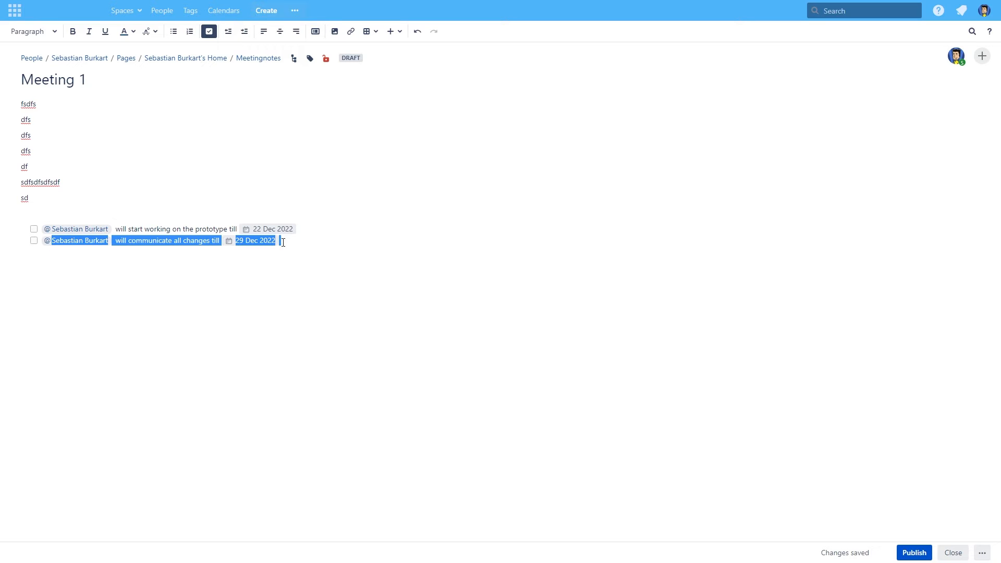
{"action": "left_click", "coordinate": [159, 242]}
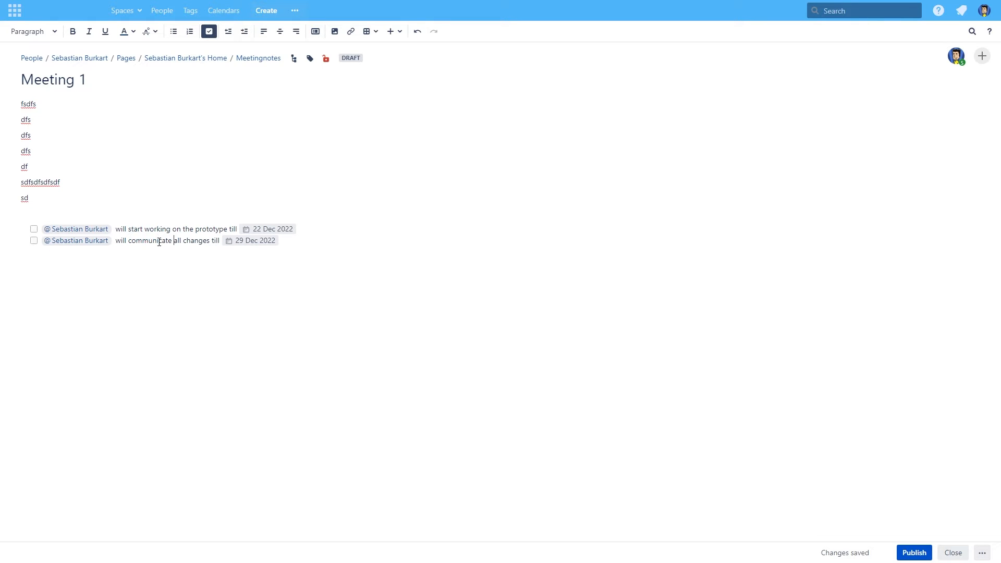
{"action": "type", "text": "regarding the prototype"}
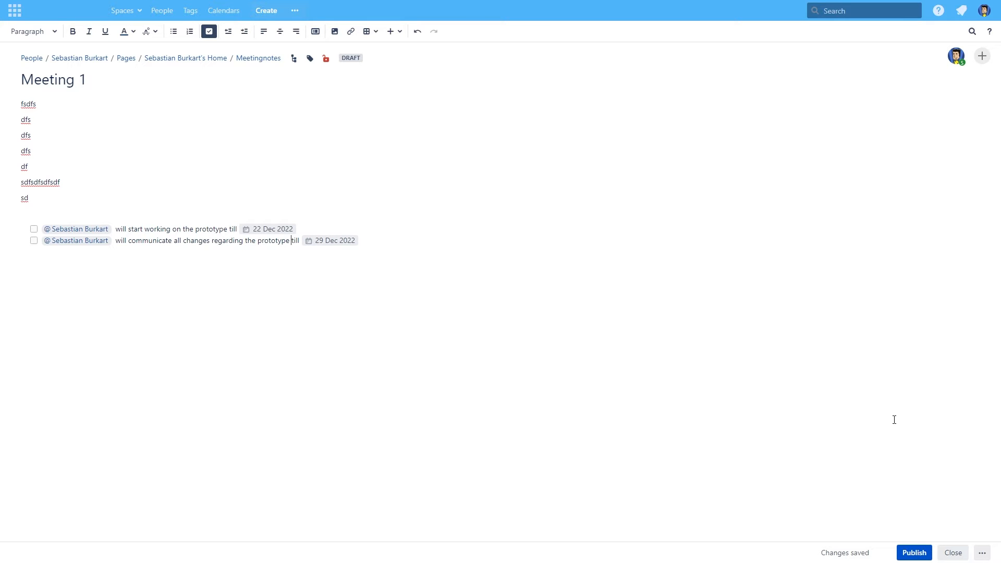
{"action": "left_click", "coordinate": [912, 553]}
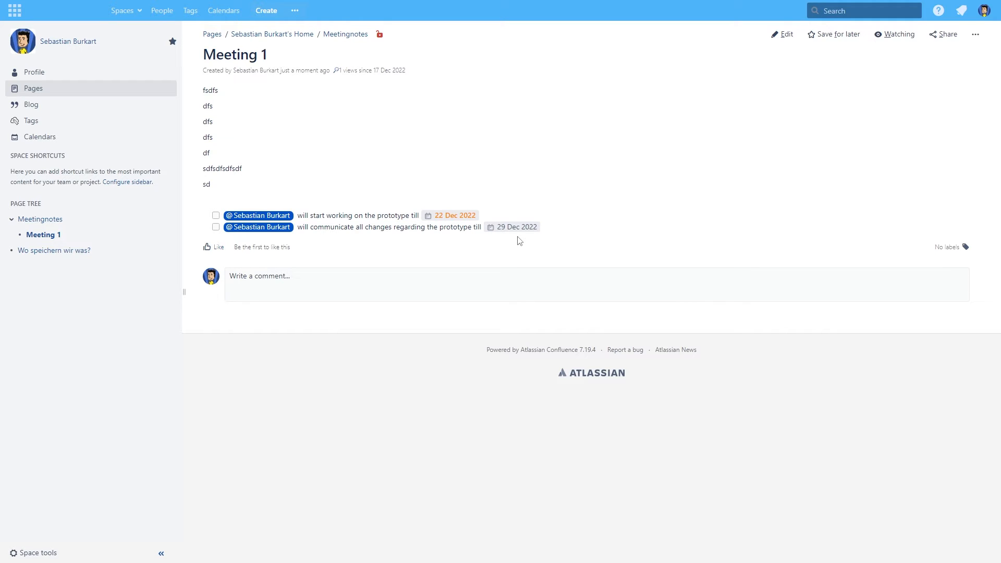
- Edit the parent Meetingnotes page and find the Task report macro by searching for "task" to start adding it
{"action": "left_click", "coordinate": [50, 223]}
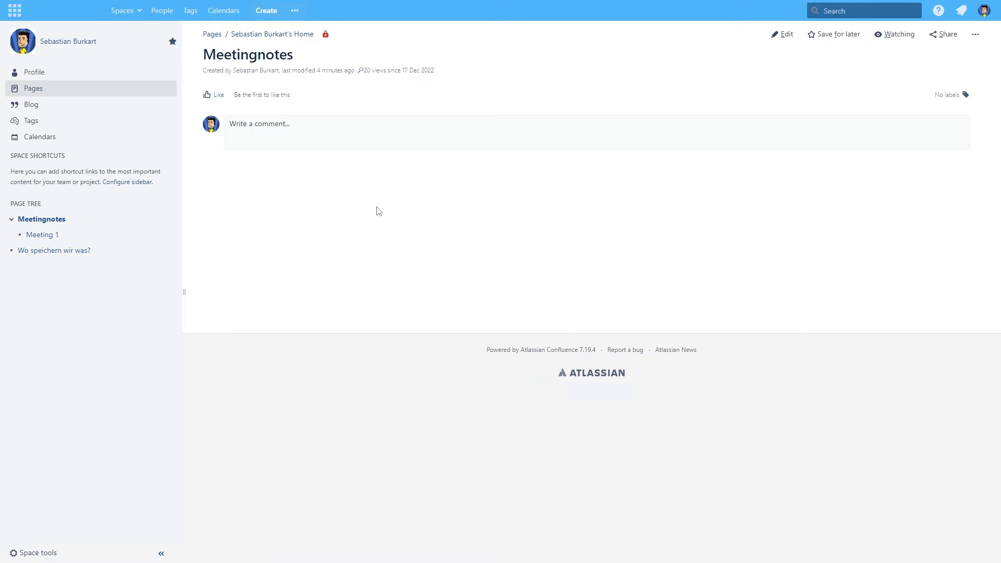
{"action": "left_click", "coordinate": [780, 35]}
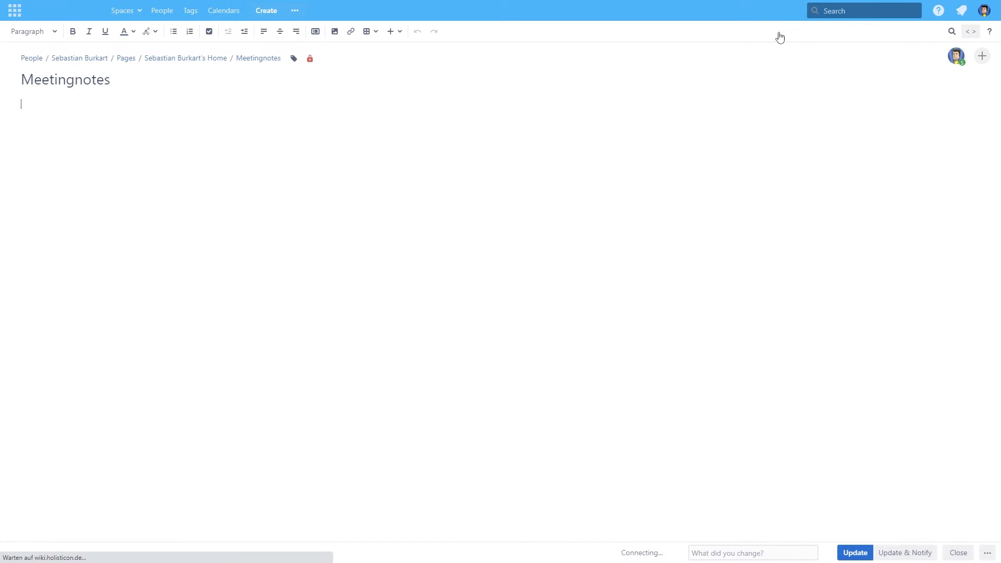
{"action": "left_click", "coordinate": [392, 33]}
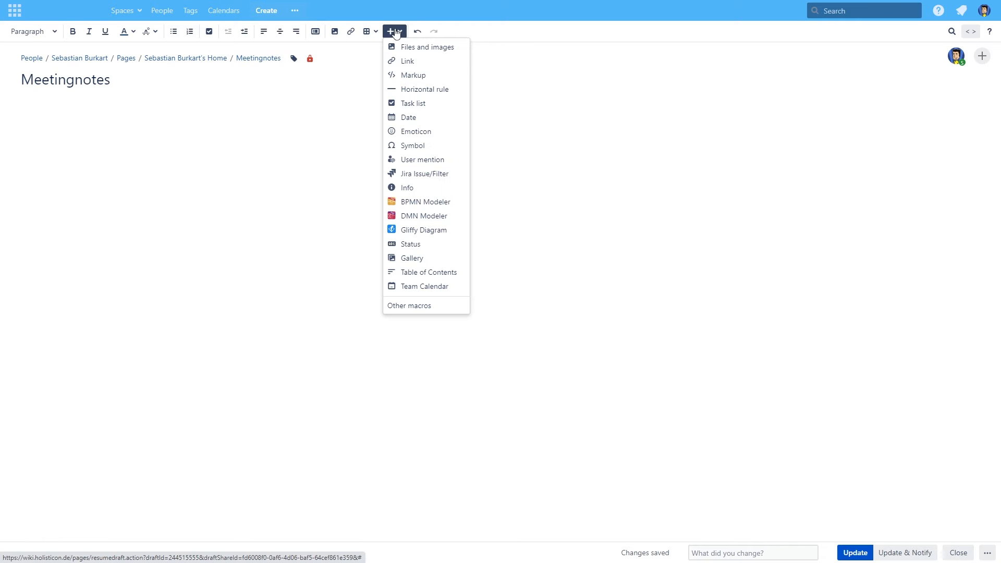
{"action": "left_click", "coordinate": [461, 307]}
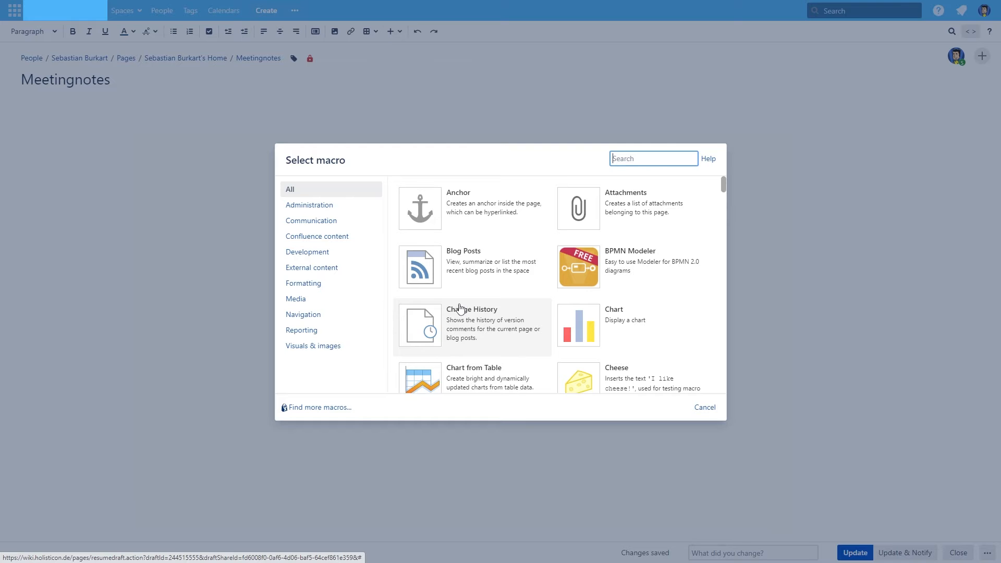
{"action": "type", "text": "task"}
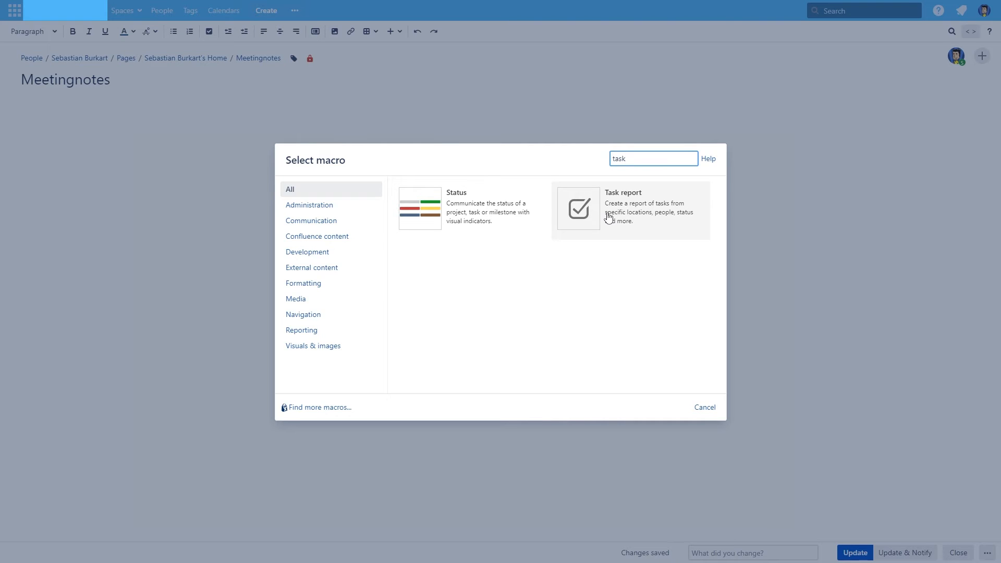
{"action": "left_click", "coordinate": [609, 217]}
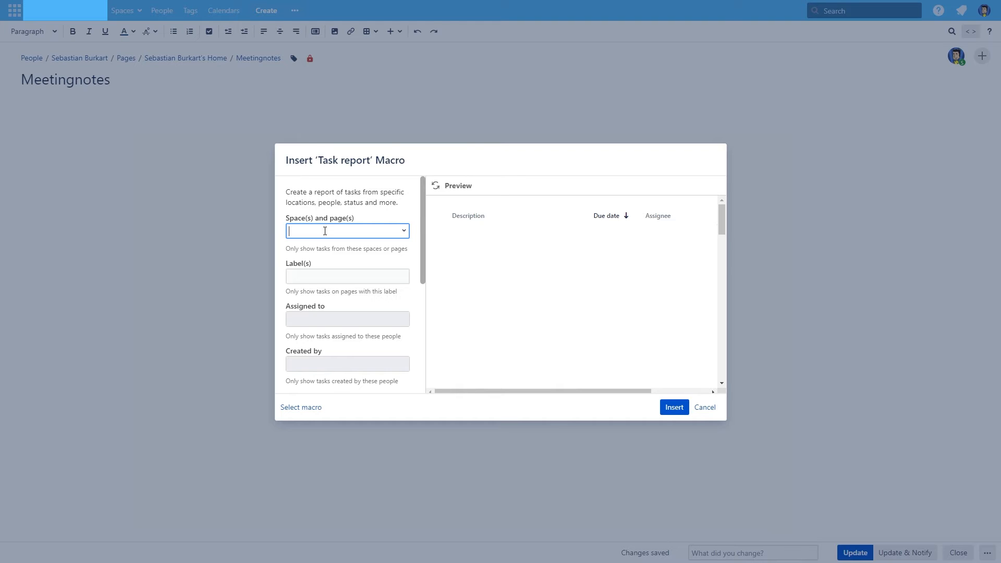
- Limit the task report to the Meetingnotes page and refresh its preview
{"action": "type", "text": "meetingnotes"}
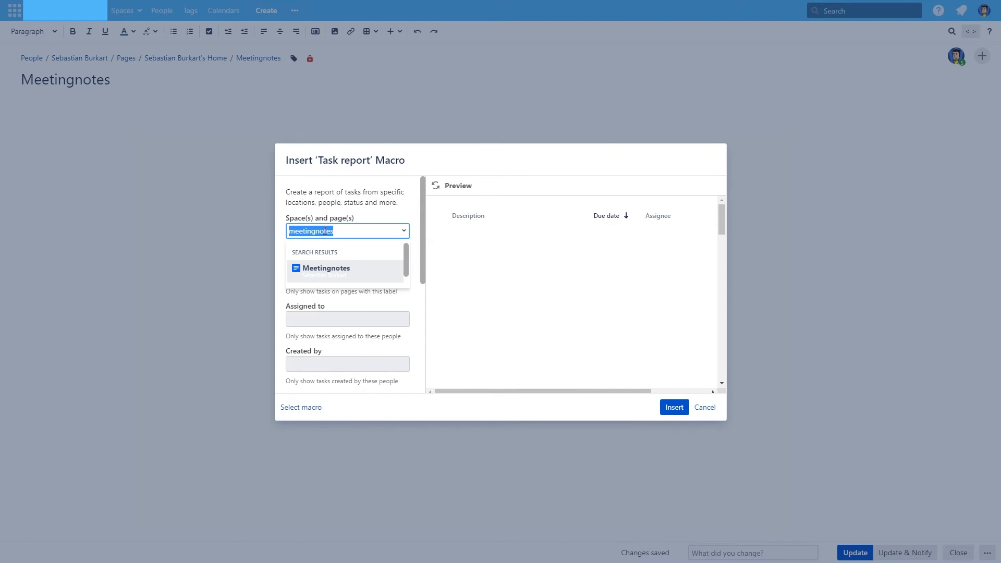
{"action": "left_click", "coordinate": [326, 269]}
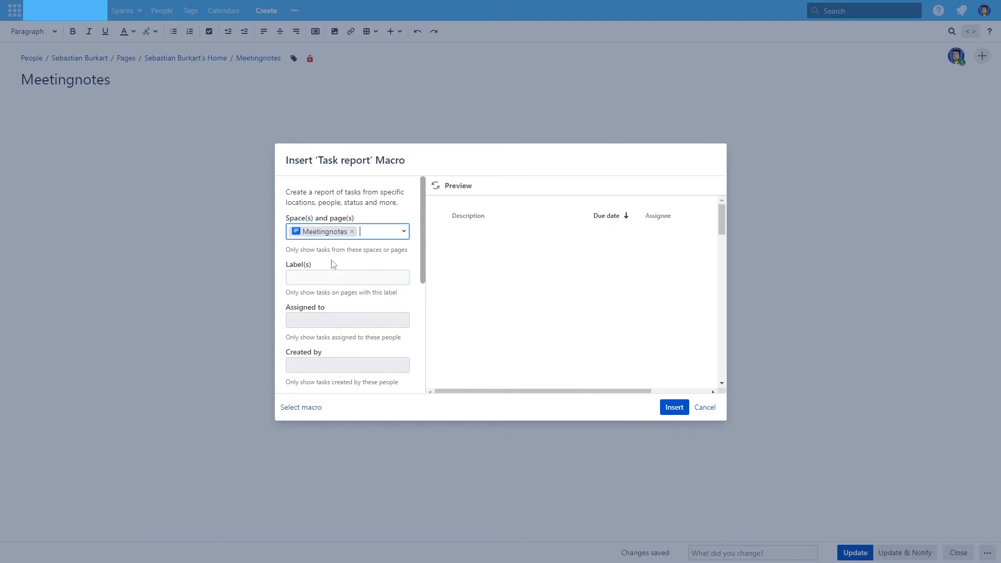
{"action": "left_click", "coordinate": [436, 187]}
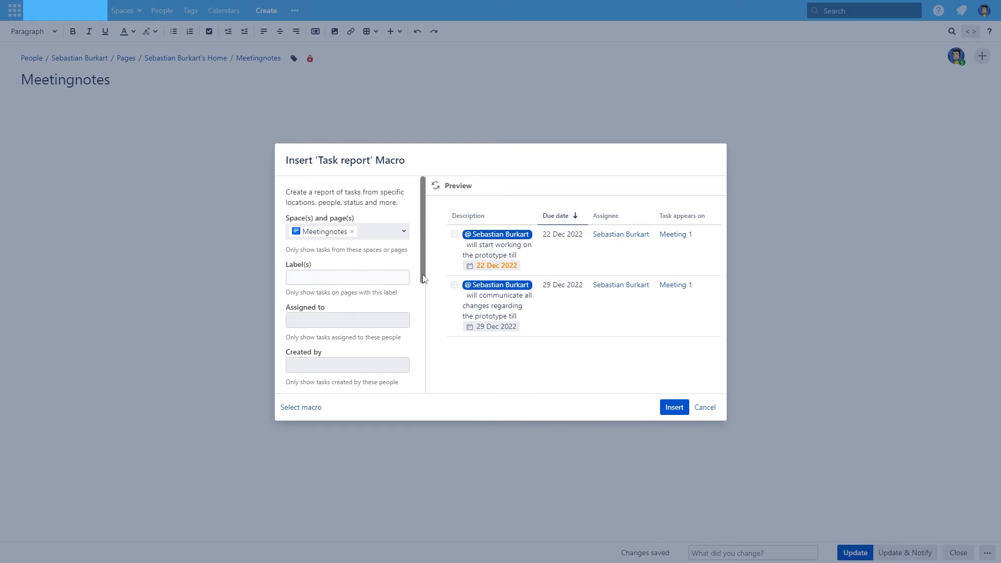
- Insert the task report with task status incomplete and update the Meetingnotes page
{"action": "scroll", "coordinate": [425, 281], "scroll_direction": "down", "scroll_amount": 1}
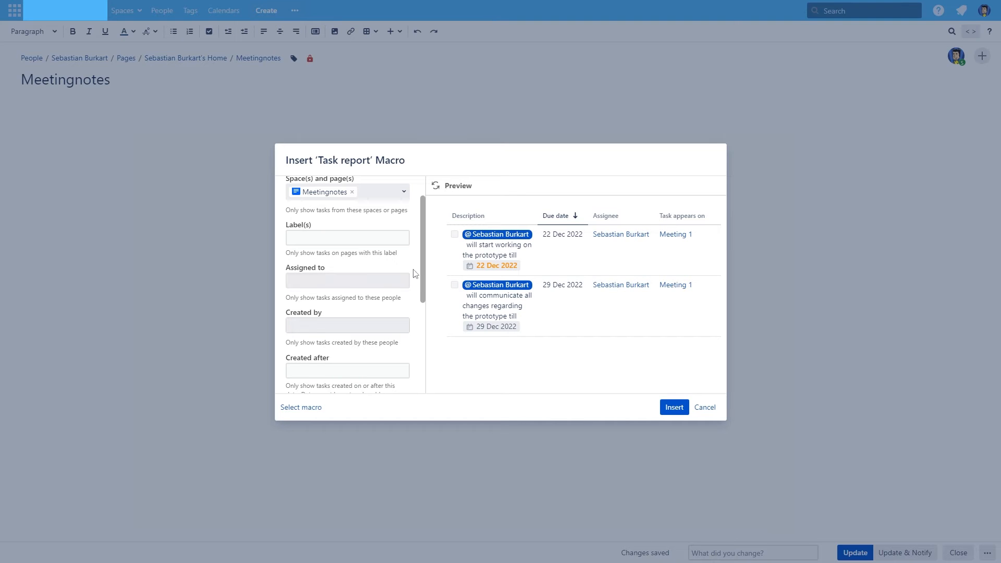
{"action": "scroll", "coordinate": [421, 270], "scroll_direction": "down", "scroll_amount": 1}
{"action": "scroll", "coordinate": [428, 292], "scroll_direction": "down", "scroll_amount": 1}
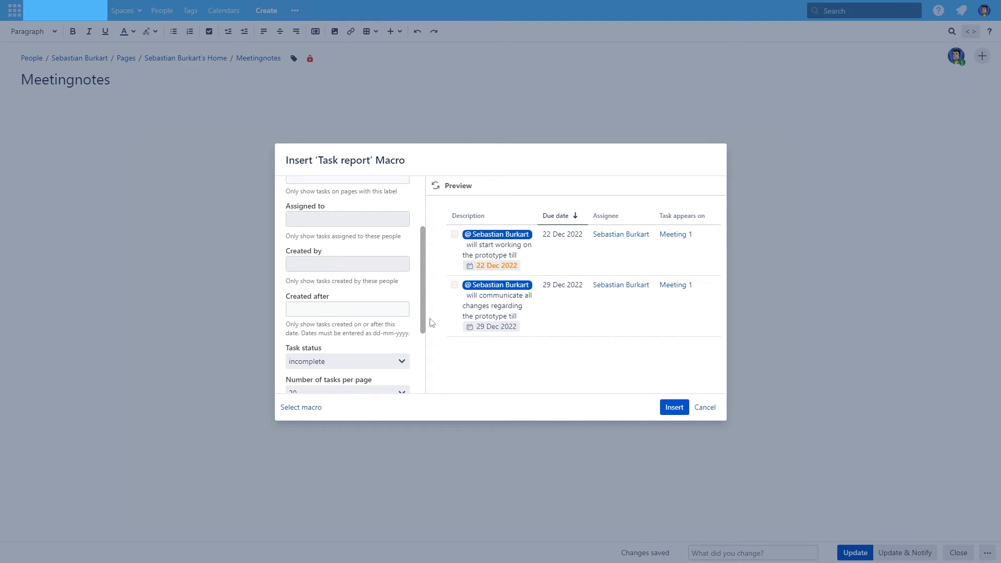
{"action": "scroll", "coordinate": [391, 290], "scroll_direction": "down", "scroll_amount": 3}
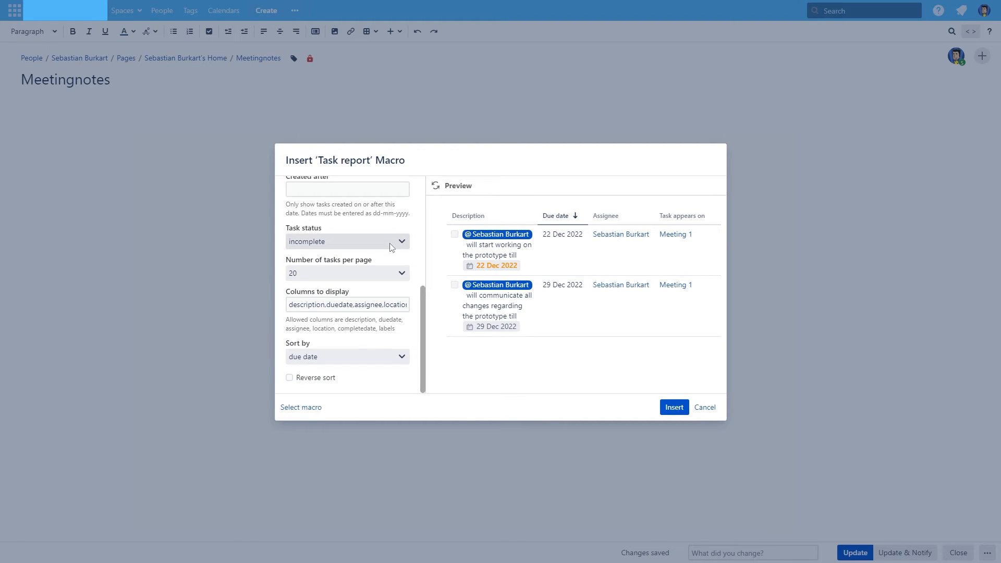
{"action": "left_click", "coordinate": [393, 246]}
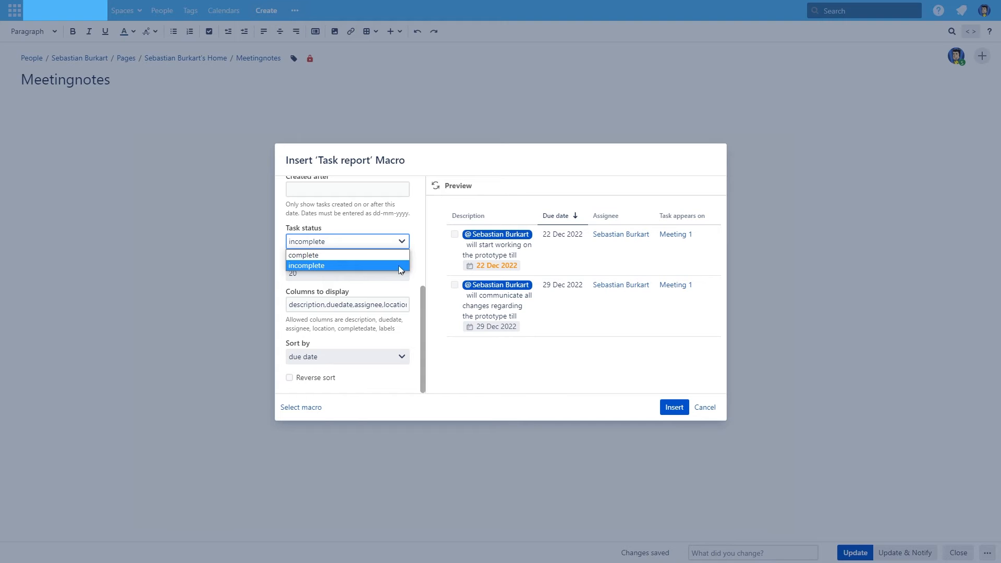
{"action": "left_click", "coordinate": [400, 266]}
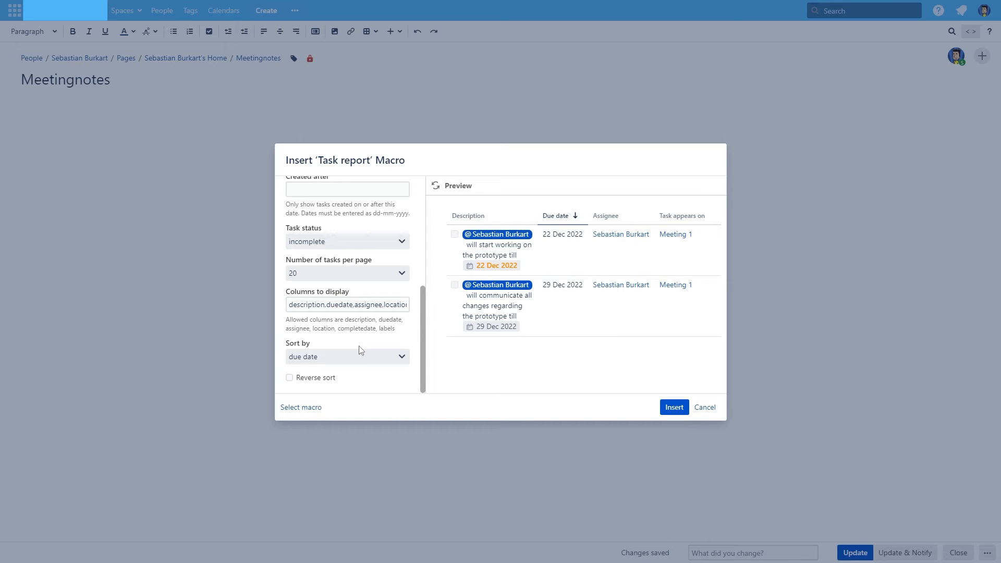
{"action": "left_click", "coordinate": [674, 407]}
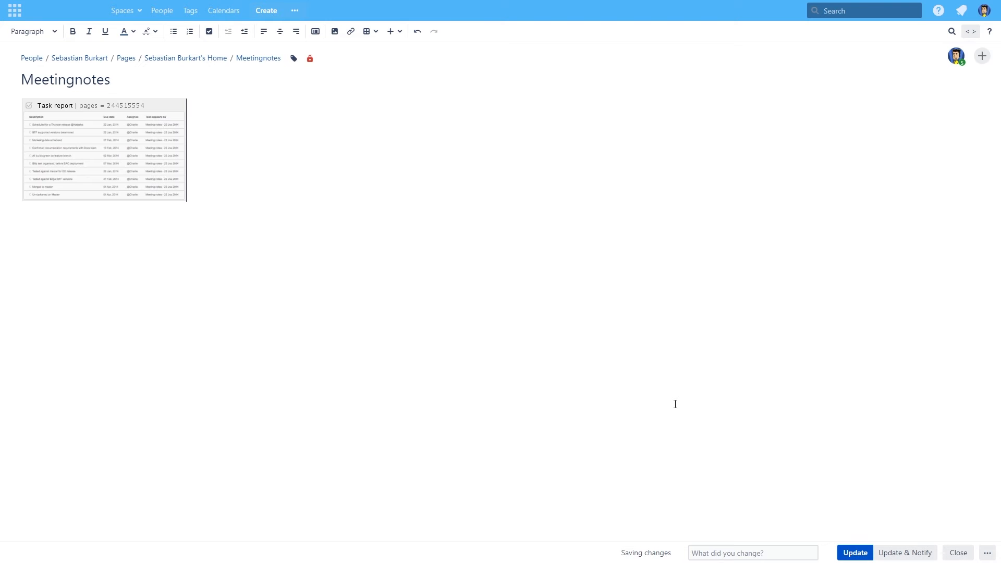
{"action": "left_click", "coordinate": [846, 552]}
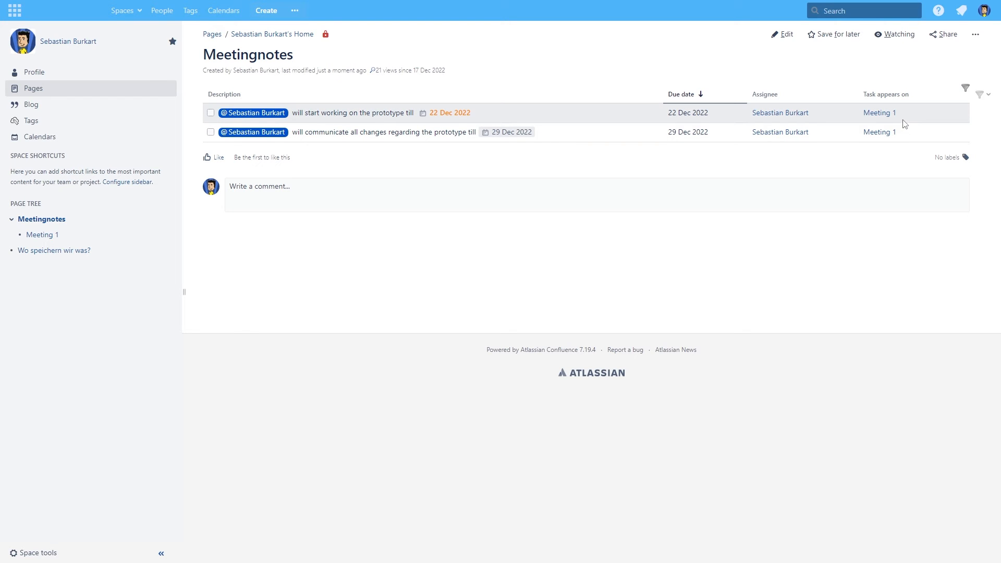
- Create a new page under Meetingnotes titled "Meeting 2" with the placeholder lines "dfsdf", "sdf", "sd" and "fs"
{"action": "left_click", "coordinate": [276, 10]}
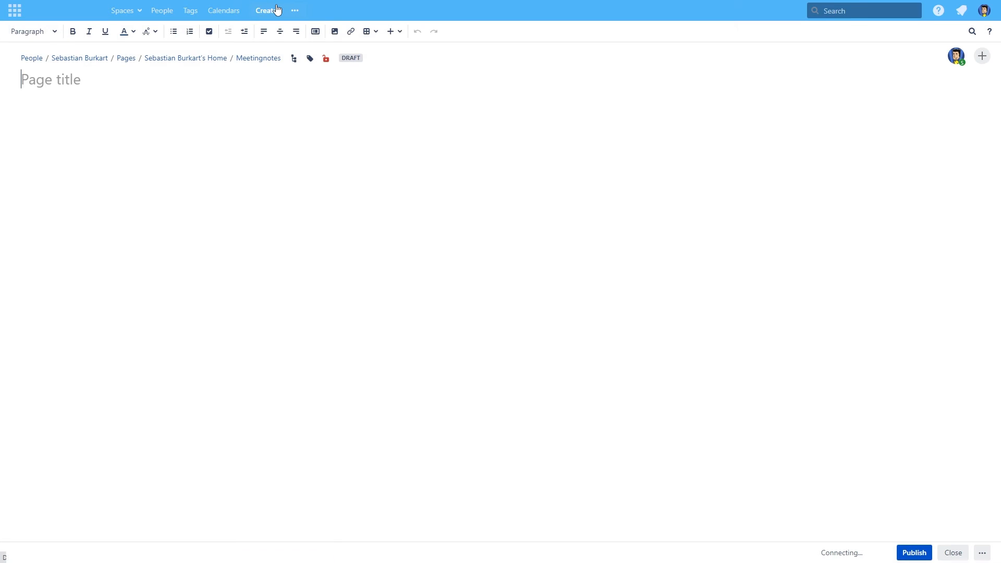
{"action": "type", "text": "Meeting 2"}
{"action": "key", "text": "Return"}
{"action": "type", "text": "dfsdf"}
{"action": "key", "text": "Return"}
{"action": "type", "text": "sdf"}
{"action": "key", "text": "Return"}
{"action": "type", "text": "sd"}
{"action": "key", "text": "Return"}
{"action": "type", "text": "fs"}
{"action": "key", "text": "Return"}
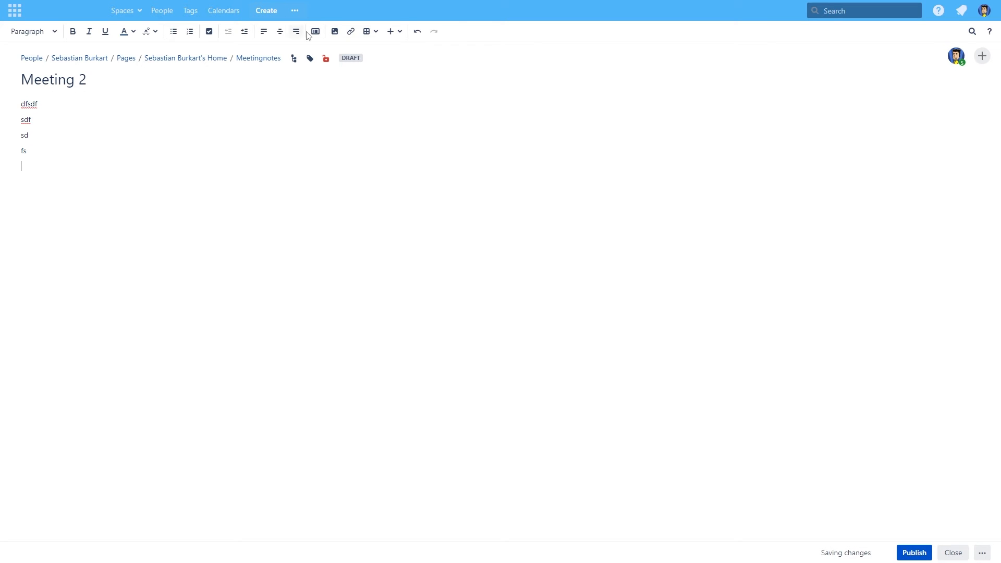
- Add a task reading "will do the stuff" assigned to the suggested user, without a due date, and publish Meeting 2
{"action": "left_click", "coordinate": [209, 33]}
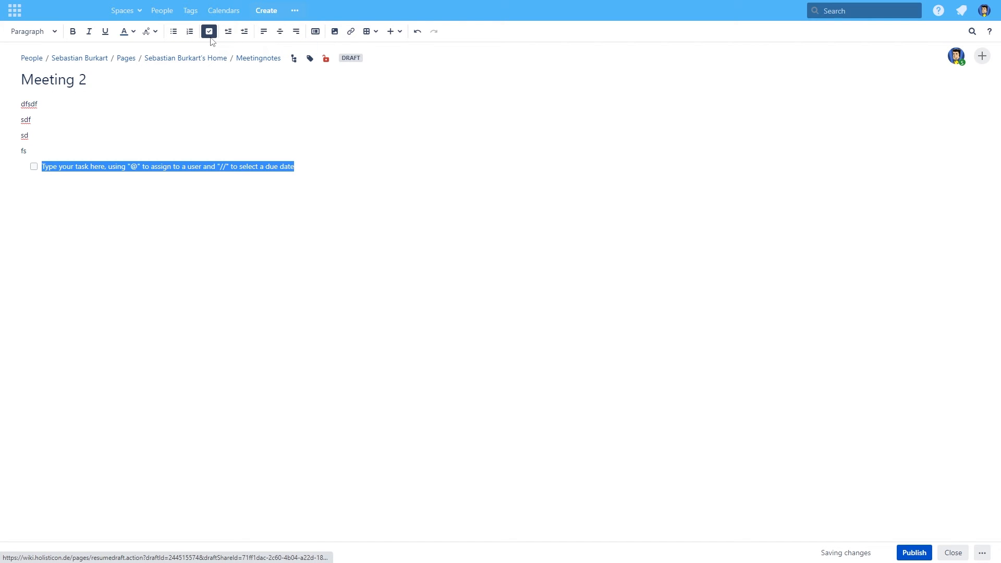
{"action": "type", "text": "@seba"}
{"action": "key", "text": "Return"}
{"action": "type", "text": "will do the stuff"}
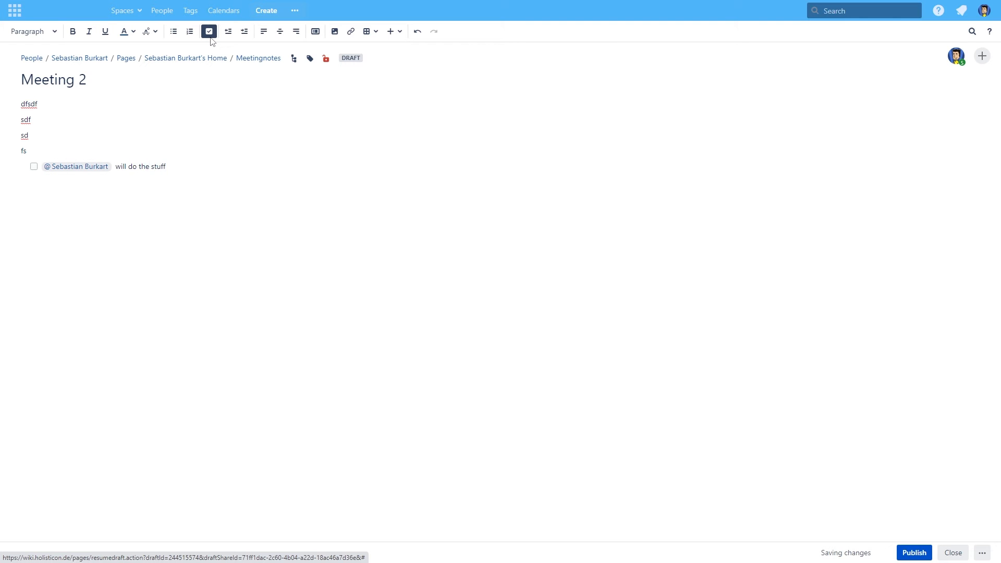
{"action": "left_click", "coordinate": [913, 554]}
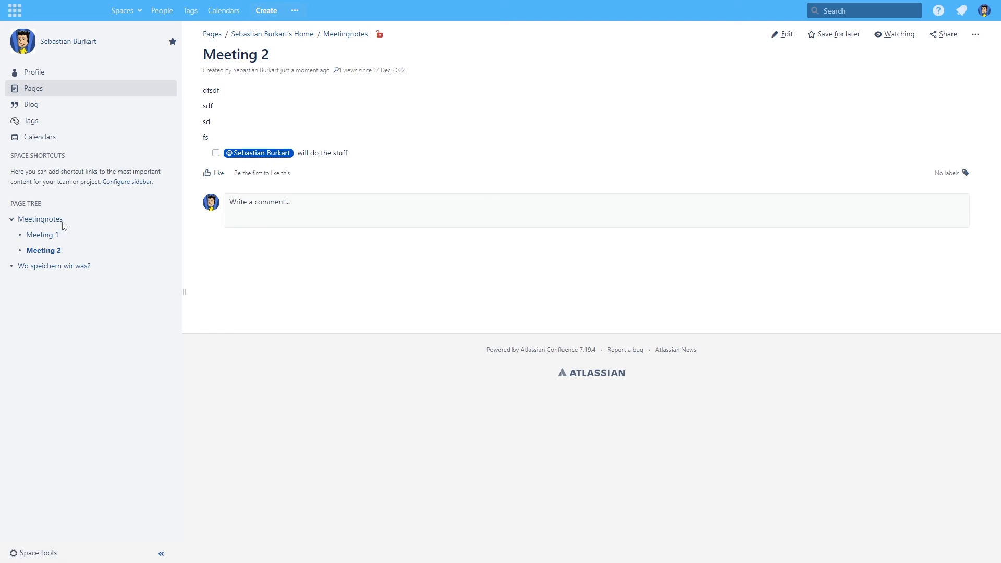
- Toggle the completion of the "will do the stuff" task on Meeting 2, checking the Meetingnotes task report in between
{"action": "left_click", "coordinate": [38, 219]}
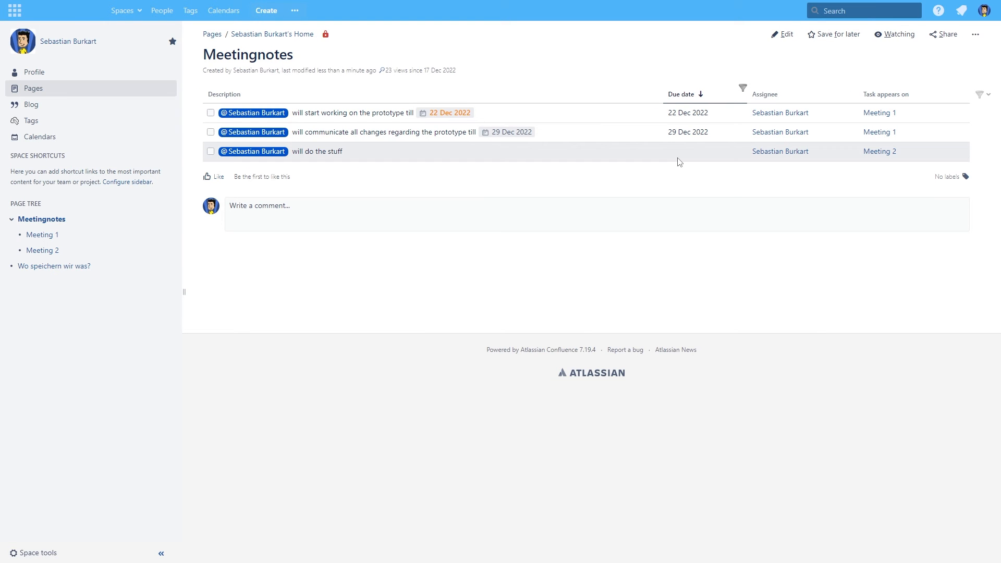
{"action": "left_click", "coordinate": [880, 154]}
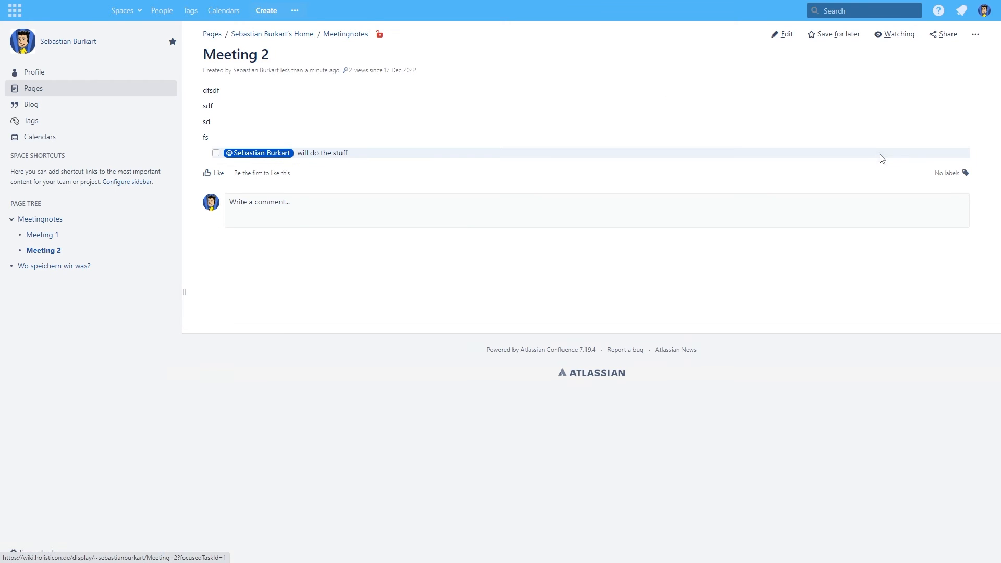
{"action": "left_click", "coordinate": [216, 154]}
{"action": "left_click", "coordinate": [216, 153]}
{"action": "left_click", "coordinate": [216, 153]}
{"action": "left_click", "coordinate": [49, 220]}
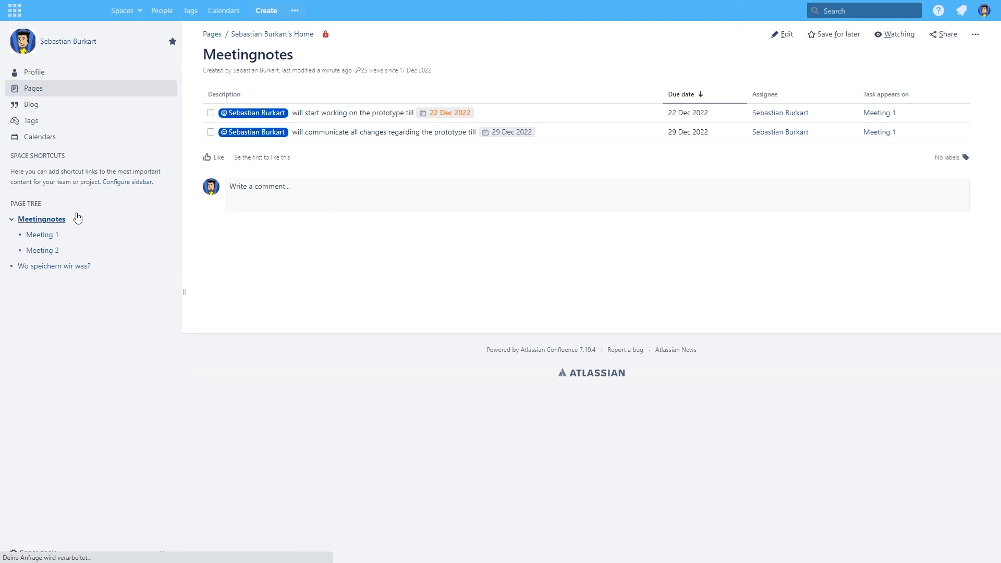
{"action": "left_click", "coordinate": [56, 251]}
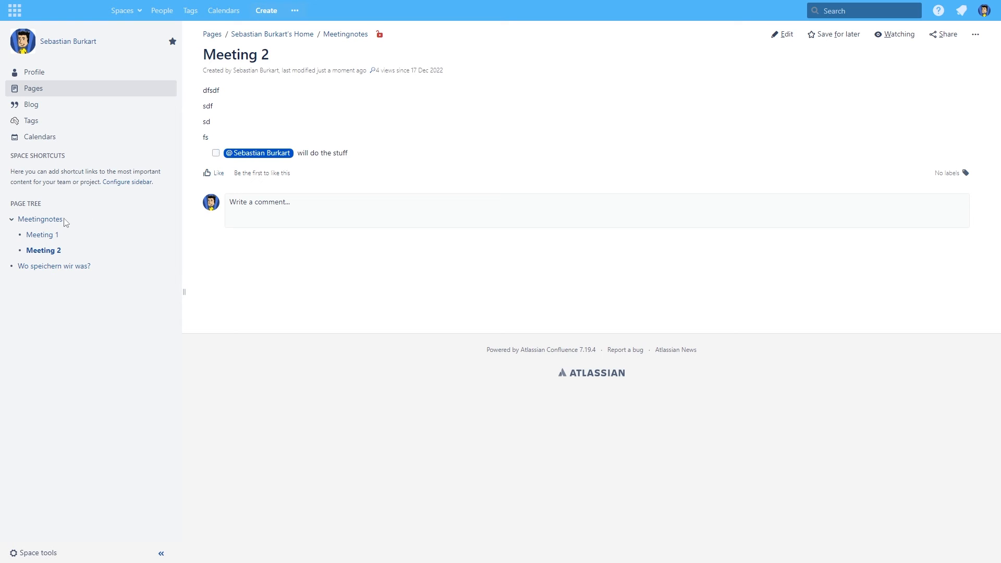
- Mark the "will start working on the prototype" task complete in the Meetingnotes report and check it on Meeting 1
{"action": "left_click", "coordinate": [45, 223]}
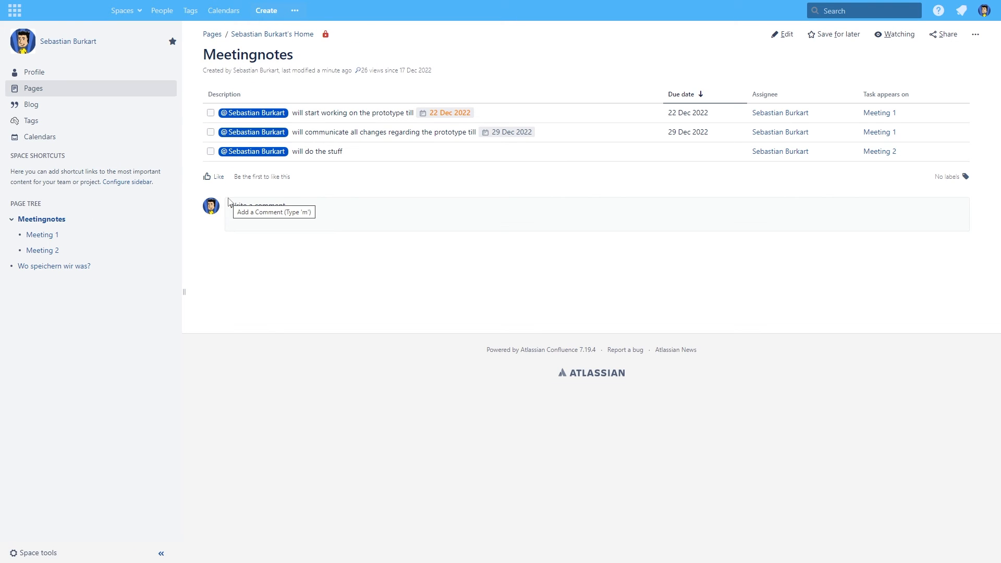
{"action": "left_click", "coordinate": [211, 113]}
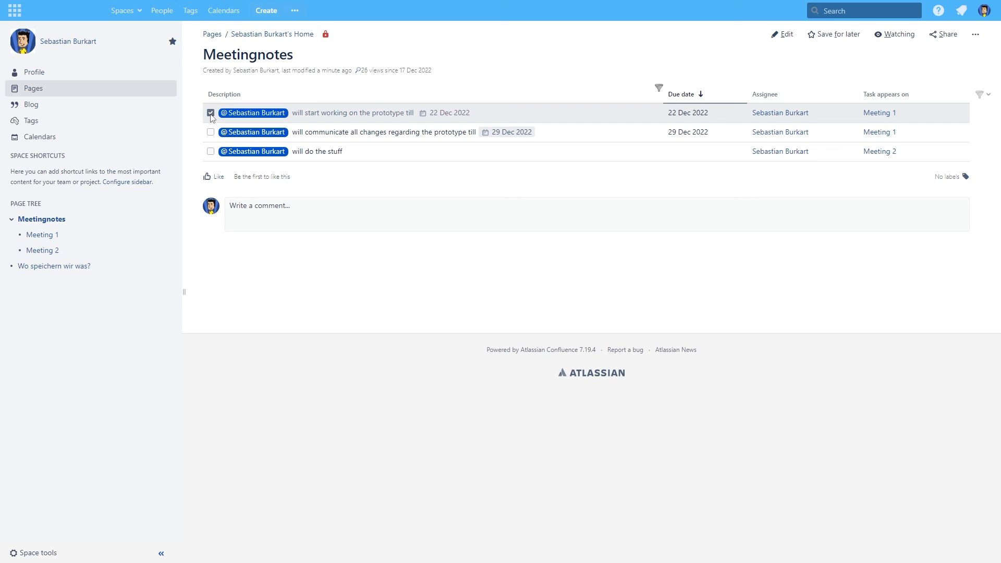
{"action": "left_click", "coordinate": [48, 238]}
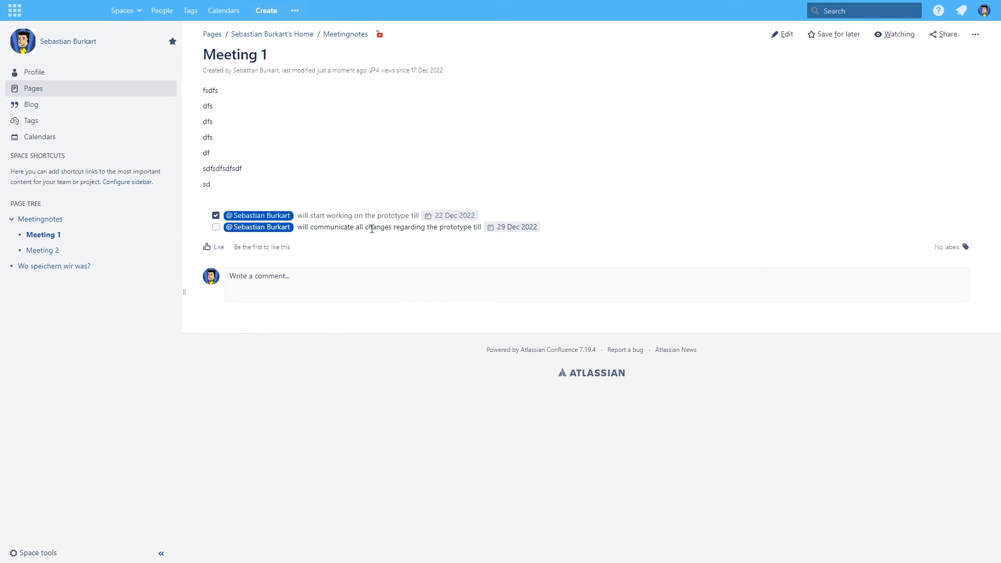
{"action": "left_click_drag", "start_coordinate": [501, 218], "coordinate": [226, 215]}
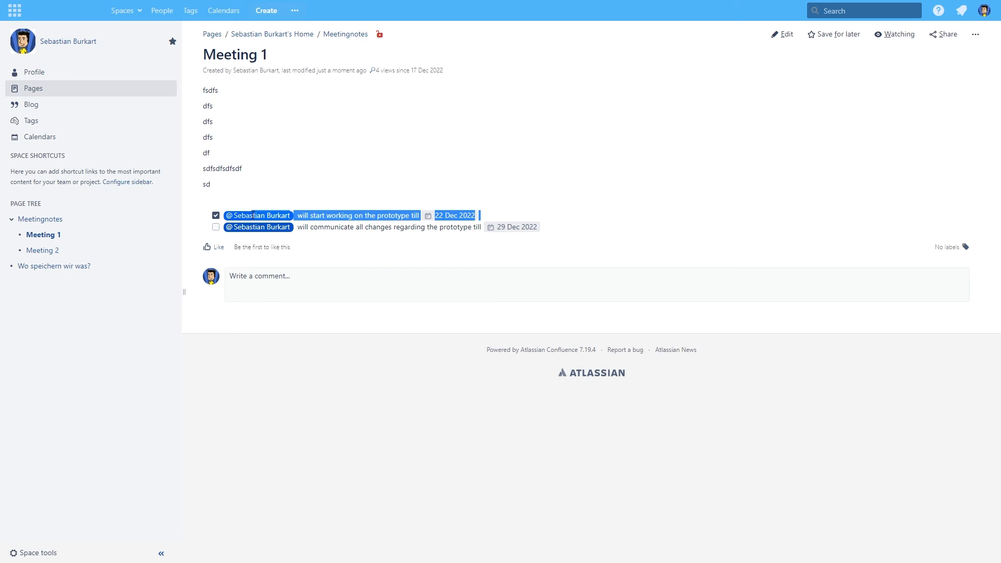
{"action": "left_click", "coordinate": [351, 254]}
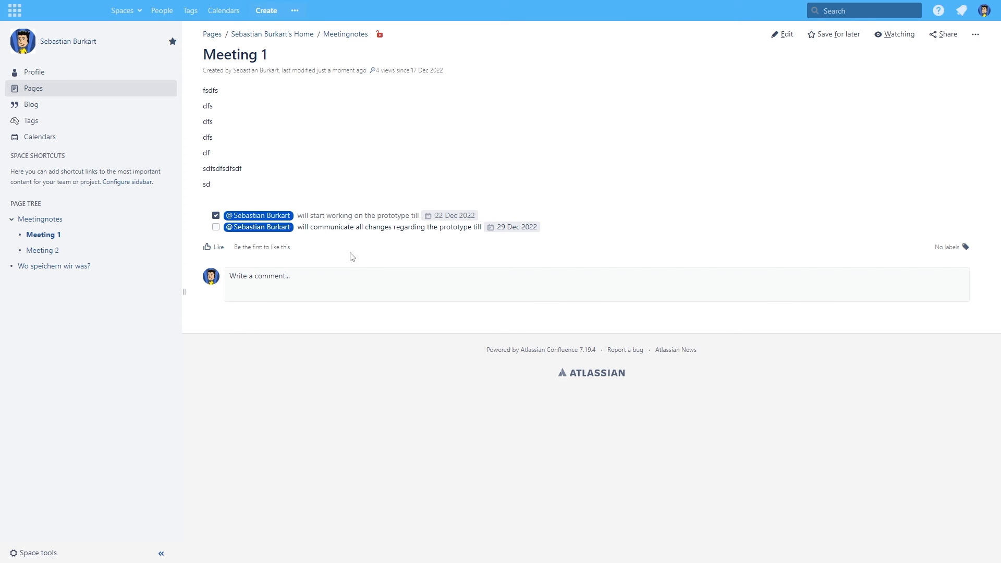